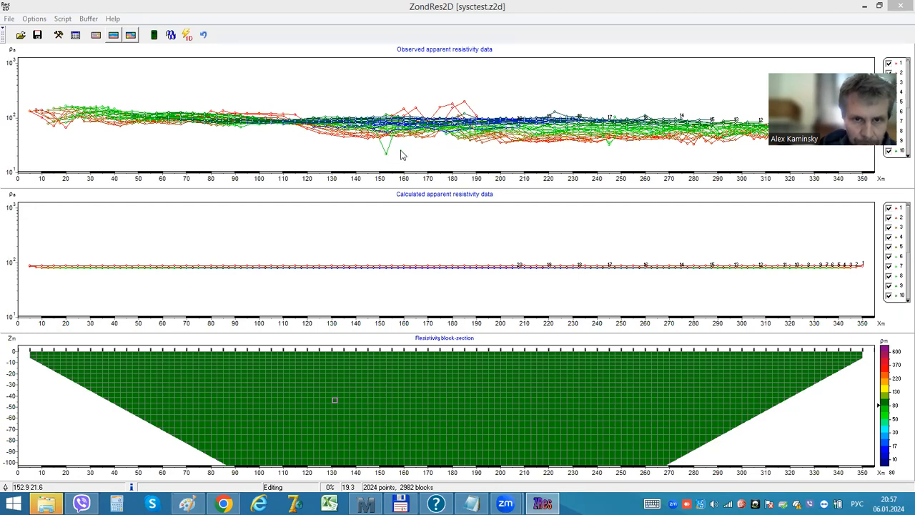
Step: Remove the outlier spikes between about 153 m and 222 m from the observed apparent resistivity curves
left_click(398, 156)
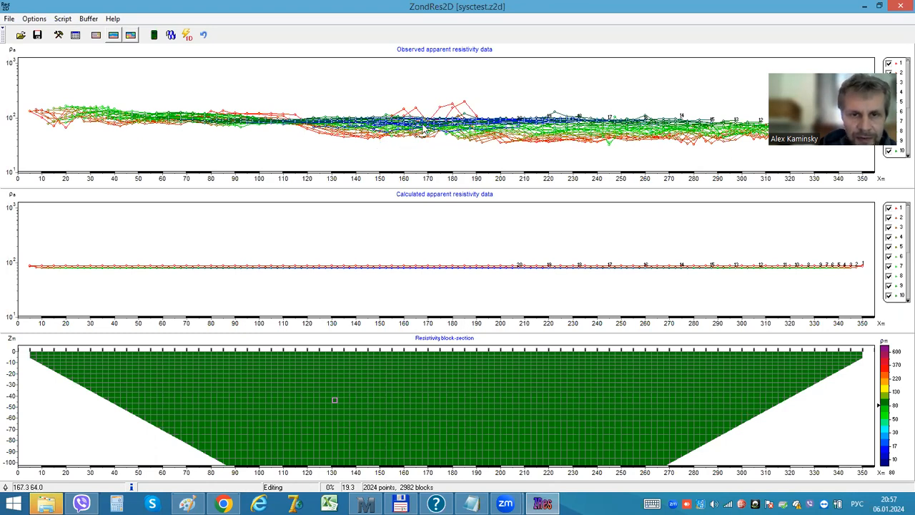
left_click(448, 105)
left_click(464, 102)
left_click(553, 107)
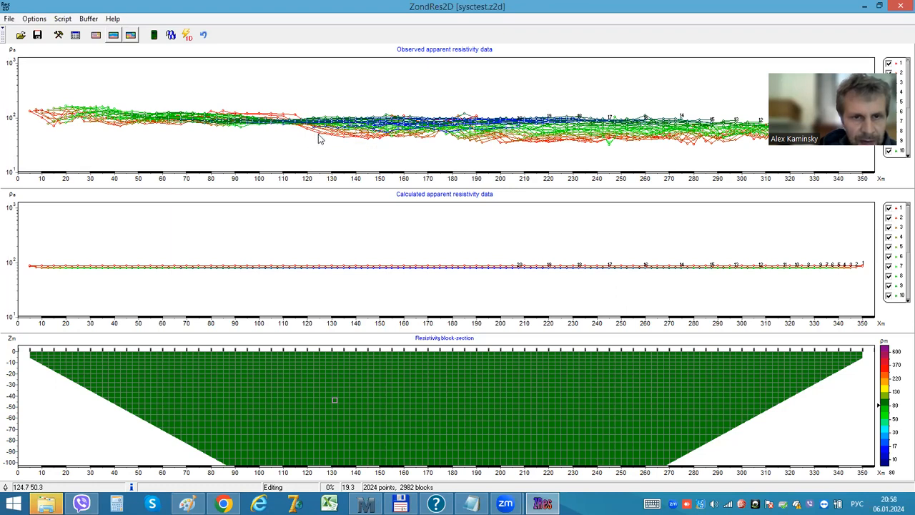
Step: Switch the data display from graphics-plot to pseudo-section
mouse_move(319, 137)
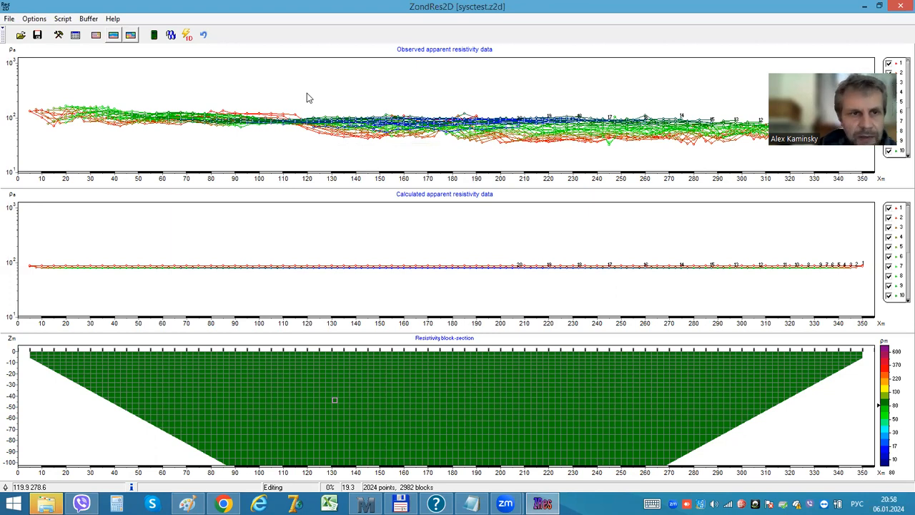
left_click(35, 19)
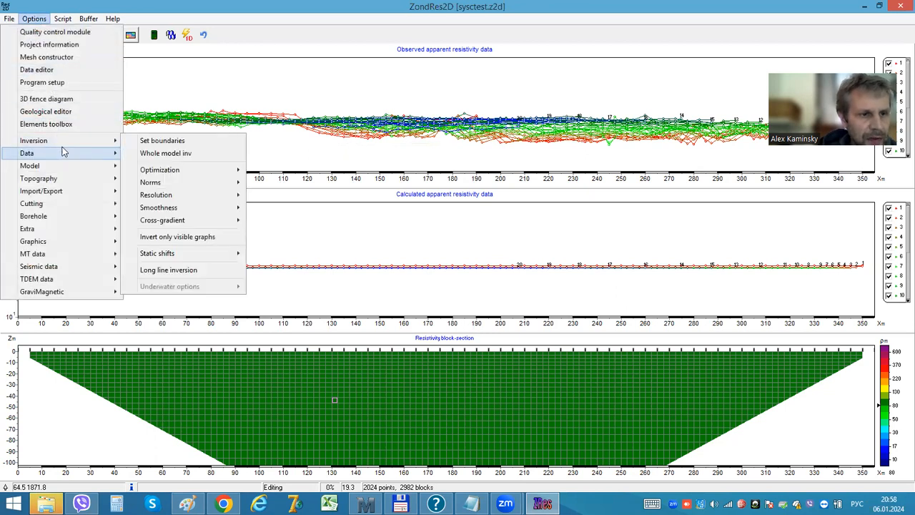
mouse_move(58, 152)
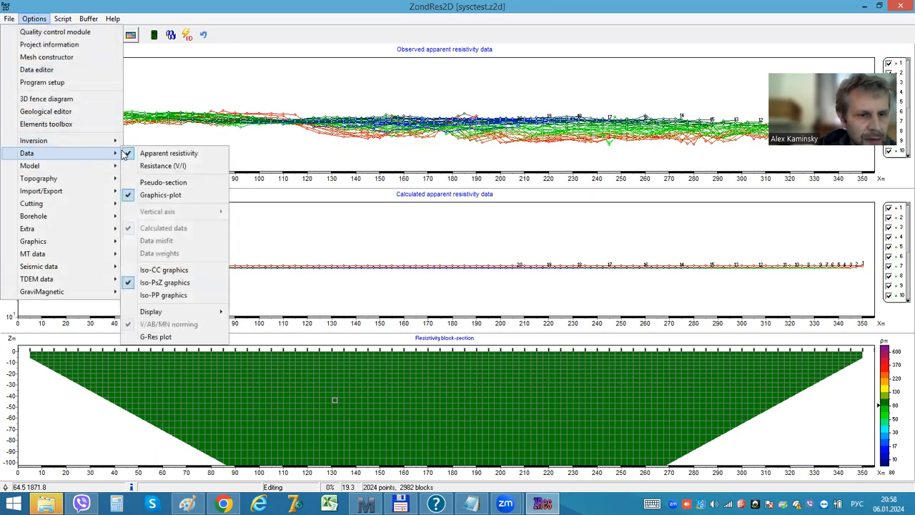
left_click(161, 182)
left_click(245, 37)
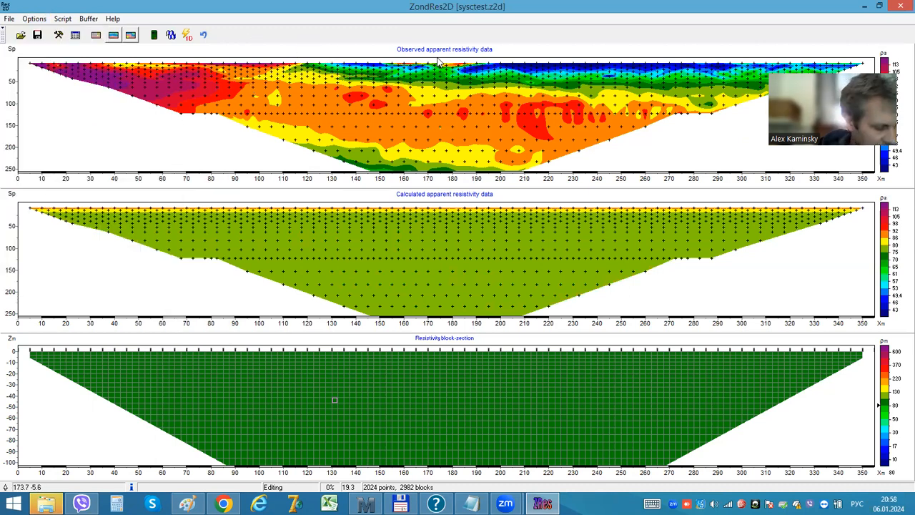
Step: Show the VES plot for the sounding near 213 m and set its window to 10
left_click(532, 83)
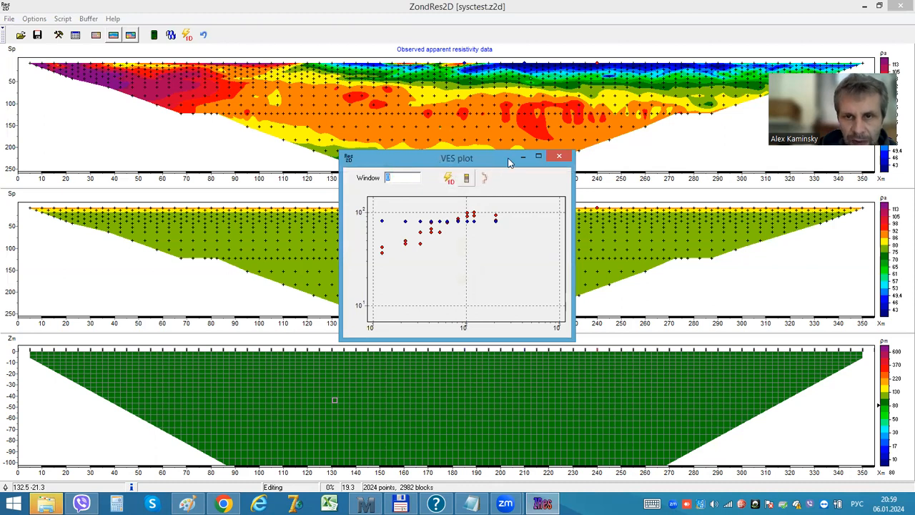
type("10")
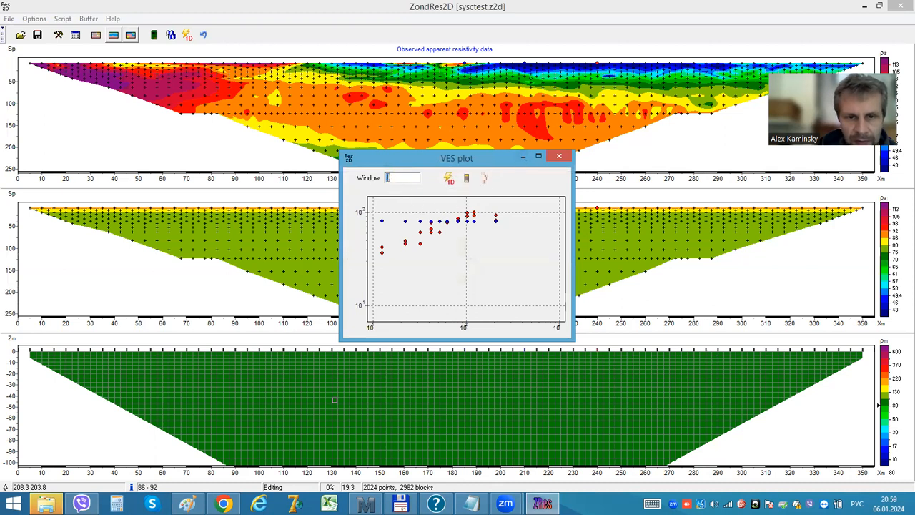
left_click(558, 159)
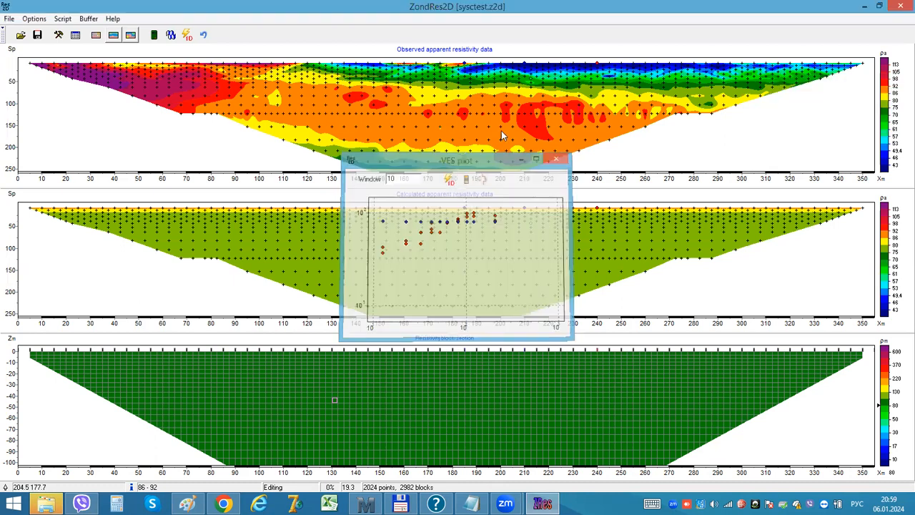
Step: Run a 1D inversion of the VES curve near 162 m on the observed pseudo-section and close the plot
left_click(411, 91)
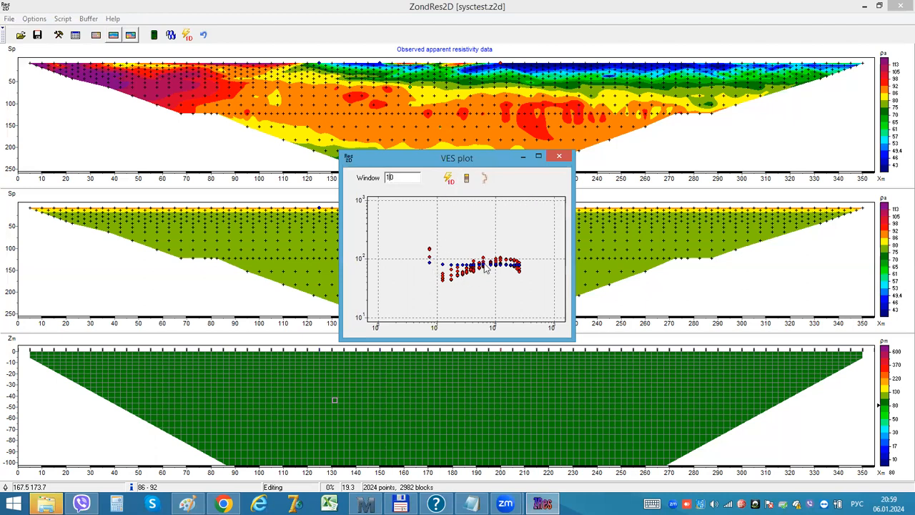
left_click(448, 178)
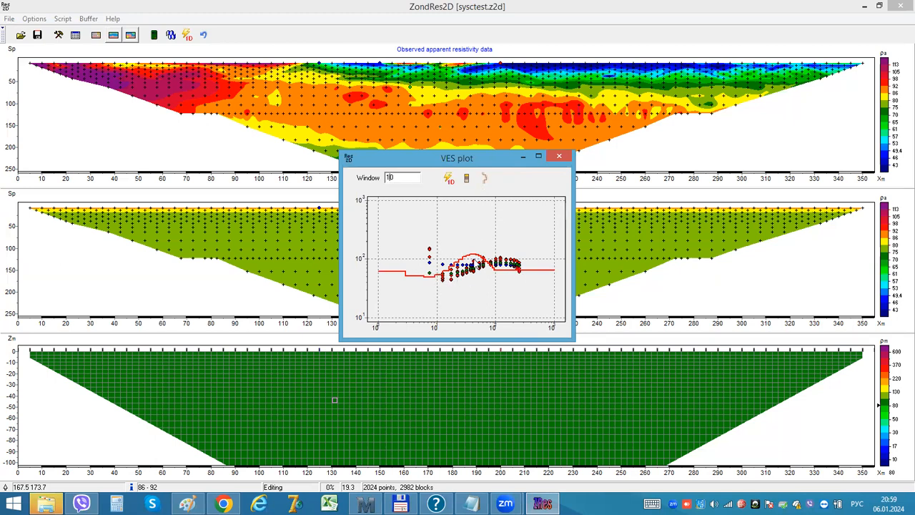
left_click(559, 156)
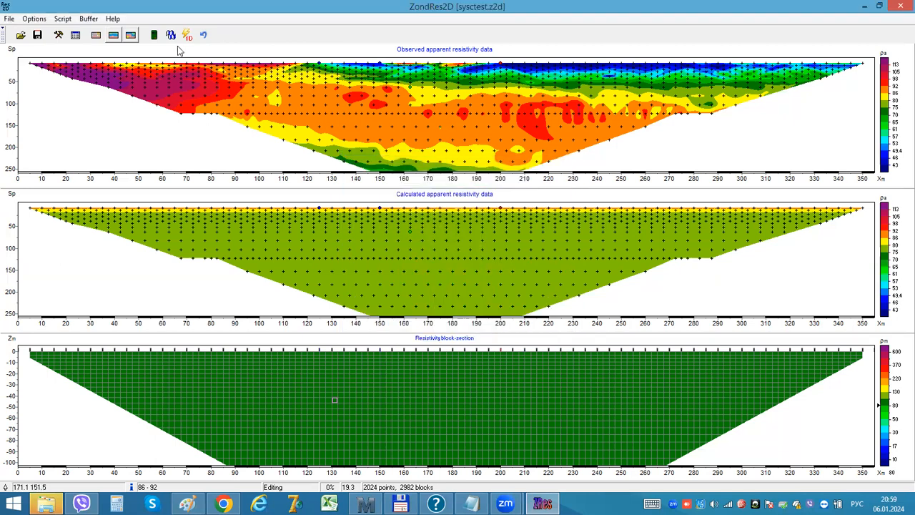
Step: Try to change the model smoothing factor to 0.01 in the program setup
left_click(59, 35)
left_click(385, 151)
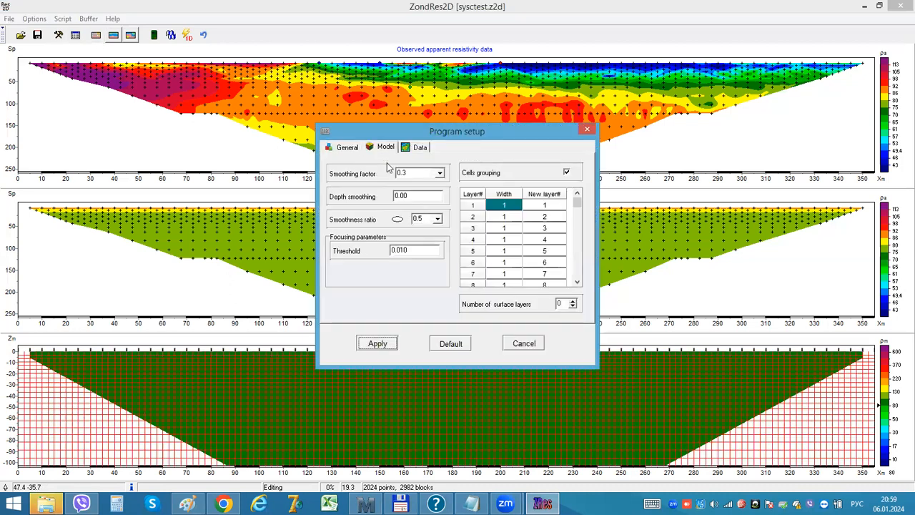
left_click(440, 174)
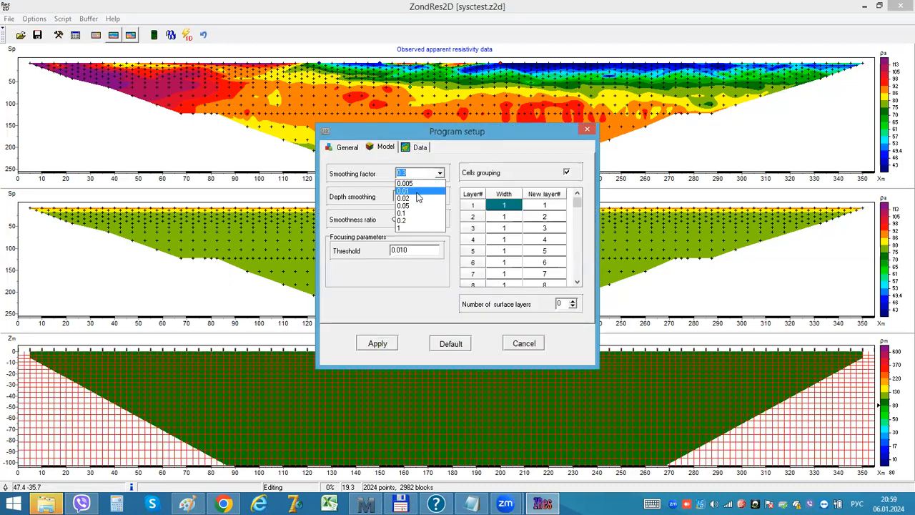
left_click(417, 191)
left_click(587, 129)
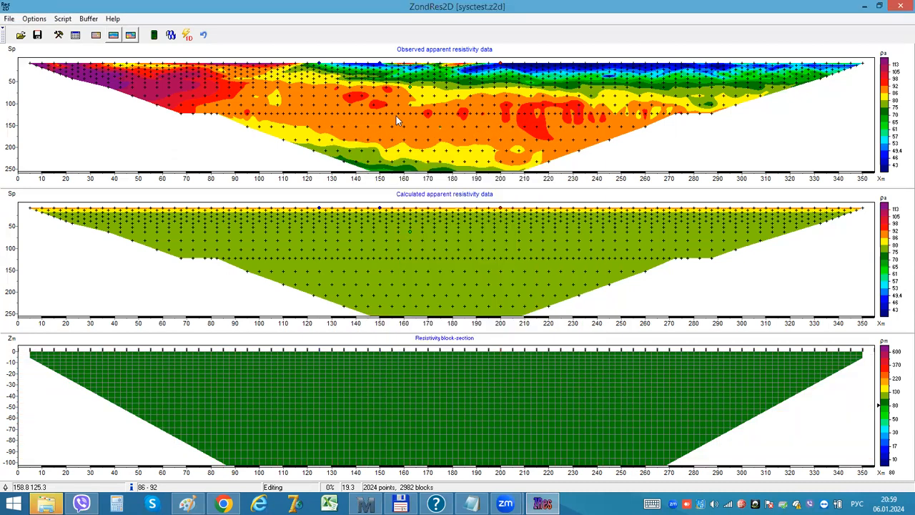
Step: Check 1D inversions of the VES curves near 145 m and 222 m on the observed pseudo-section
left_click(368, 114)
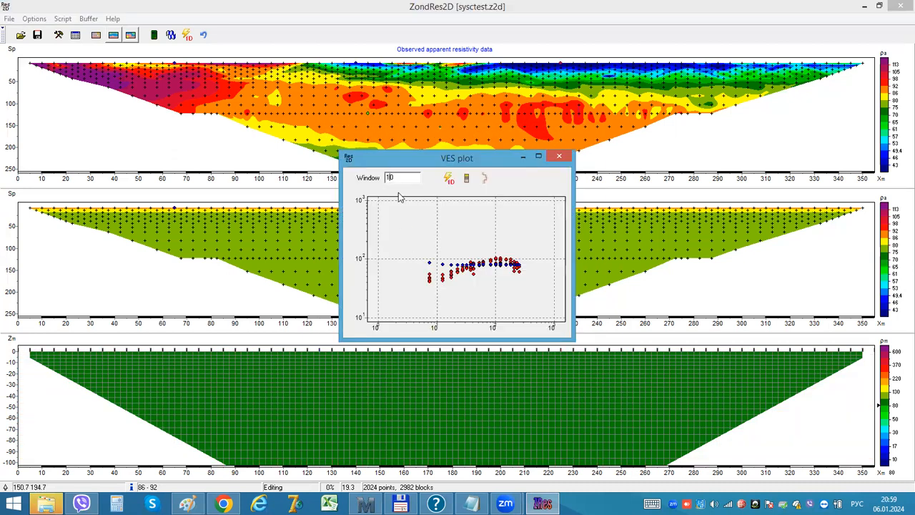
left_click(449, 178)
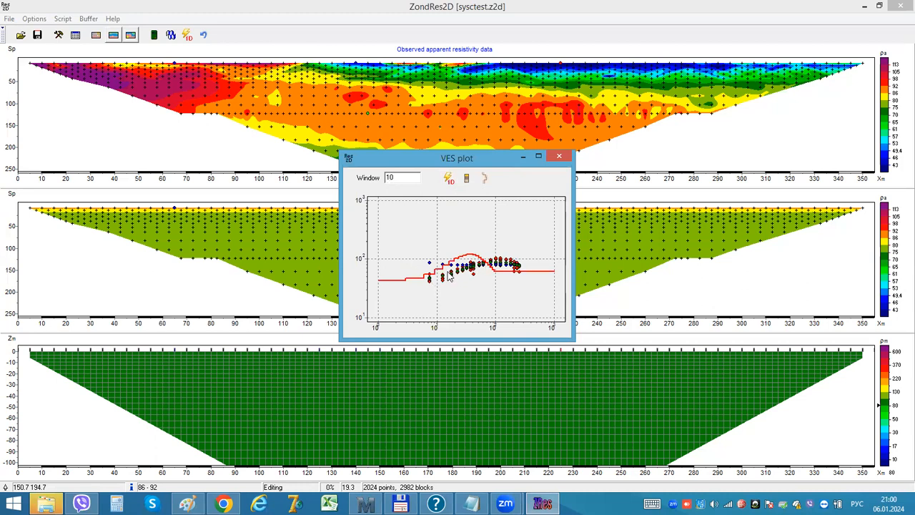
left_click(562, 157)
left_click(552, 94)
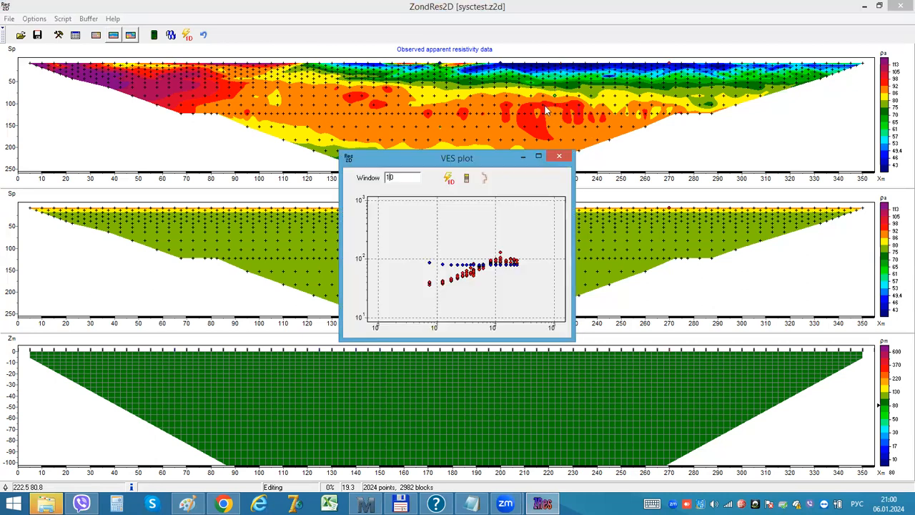
left_click(447, 178)
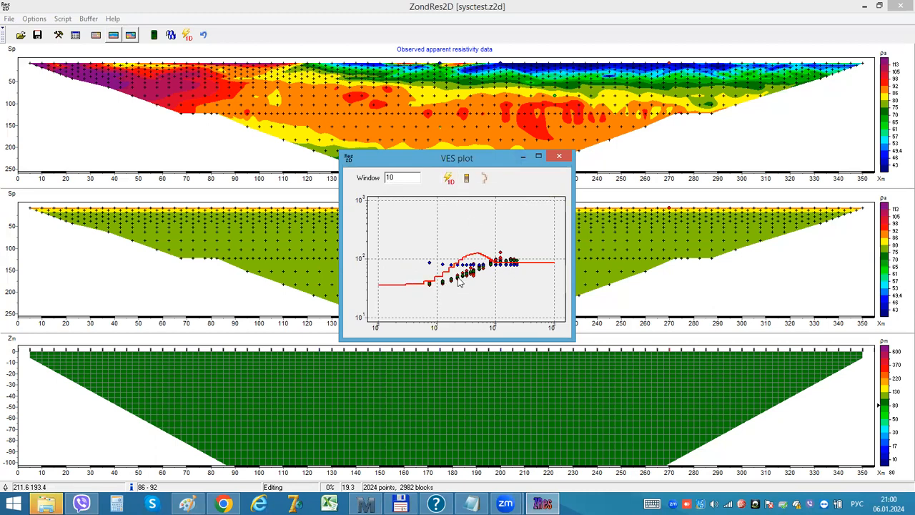
left_click(551, 164)
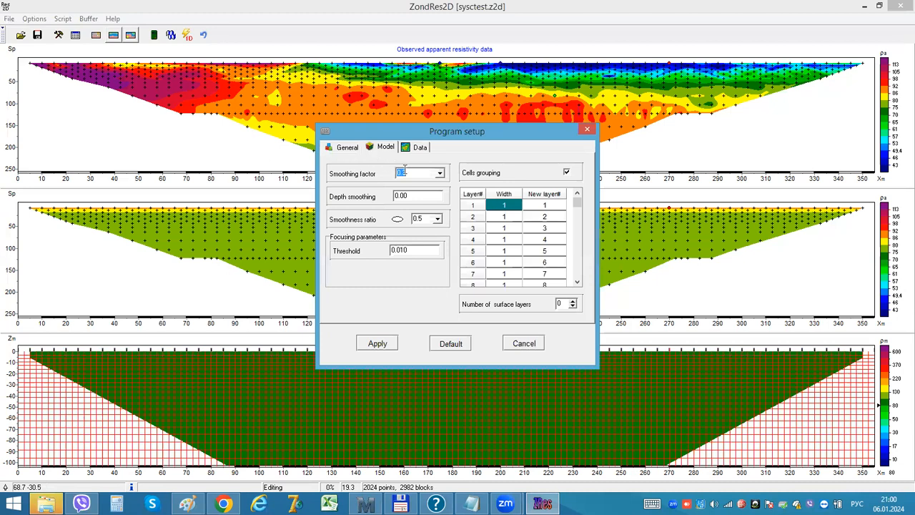
Step: Set the model smoothing factor to 0.01 in the program setup and apply it
left_click(439, 173)
left_click(416, 191)
left_click(377, 343)
left_click(587, 129)
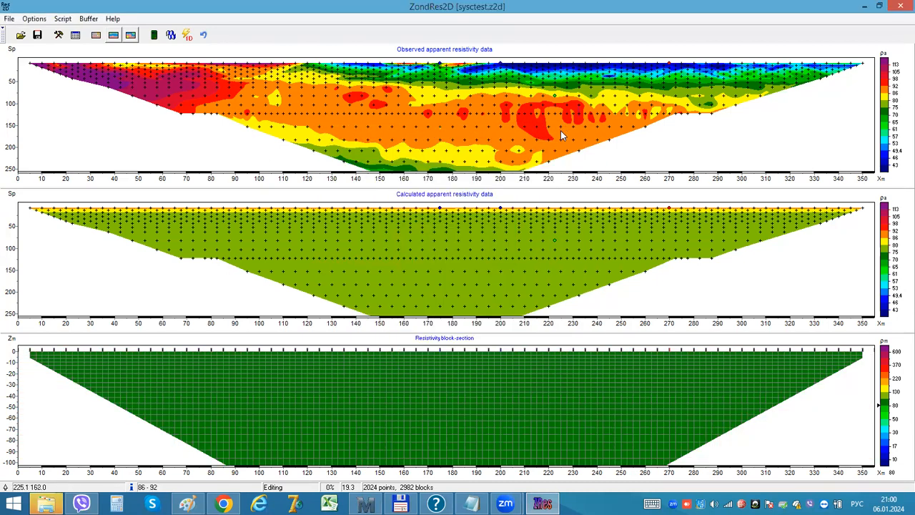
Step: Check 1D inversions of the VES curves near 225 m and 113 m using the new smoothing factor
left_click(561, 128)
left_click(448, 178)
left_click(559, 157)
left_click(290, 98)
left_click(448, 178)
left_click(558, 156)
Step: Invert the VES curve near 168 m in 1D and fill the block-section with the resulting layered model
left_click(425, 94)
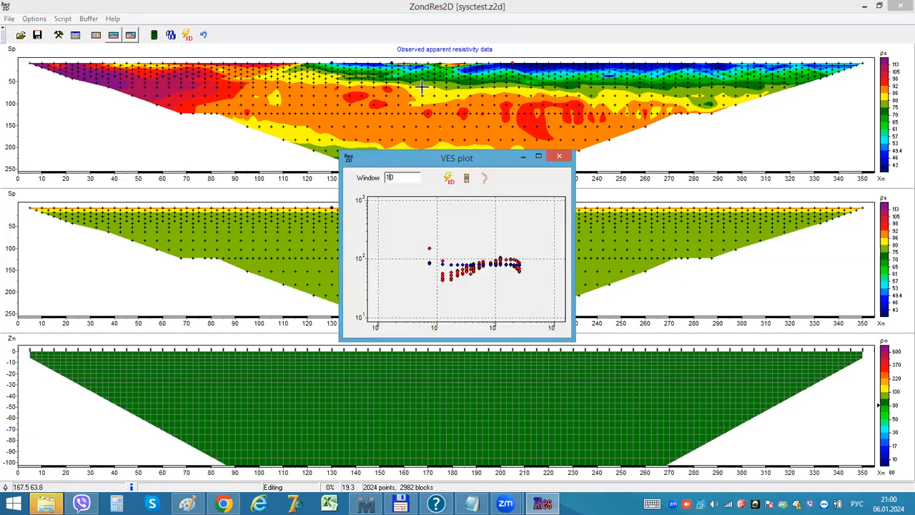
left_click(447, 178)
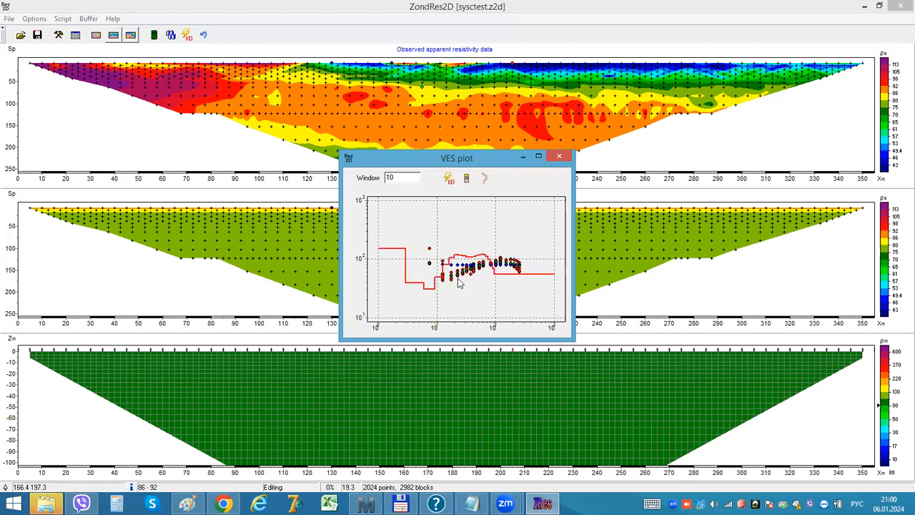
left_click(482, 182)
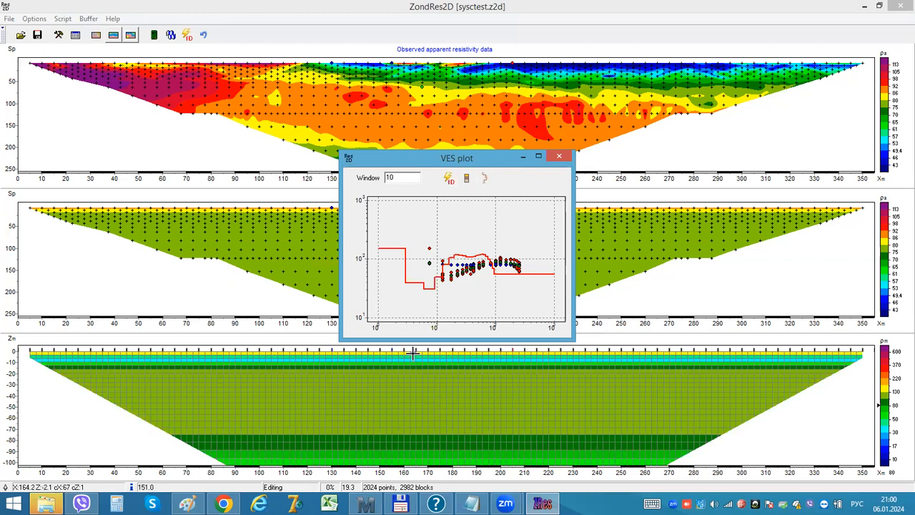
Step: Add the 1D model near 168 m to the block-section as a lithological column and close the VES plot
left_click(376, 354)
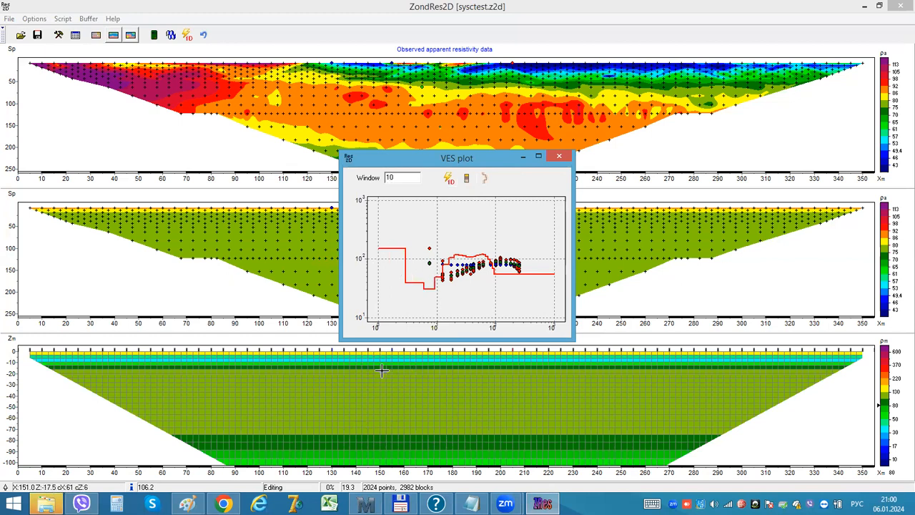
left_click(466, 179)
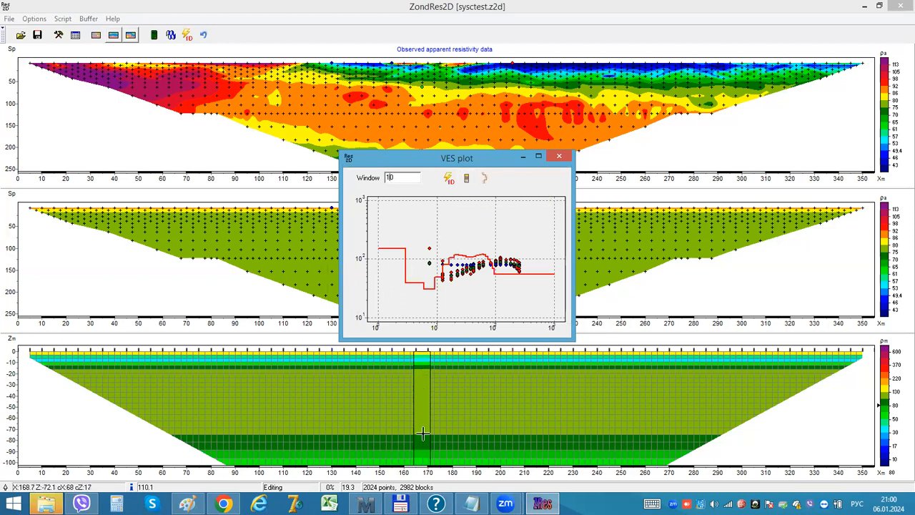
left_click(560, 156)
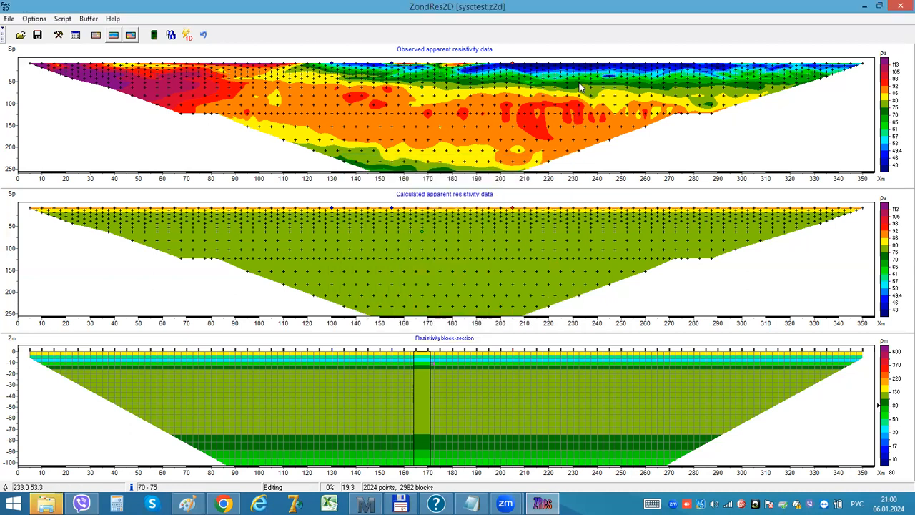
Step: Invert the VES curve near 232 m in 1D and add the result to the block-section as a lithological column
left_click(580, 87)
left_click(449, 179)
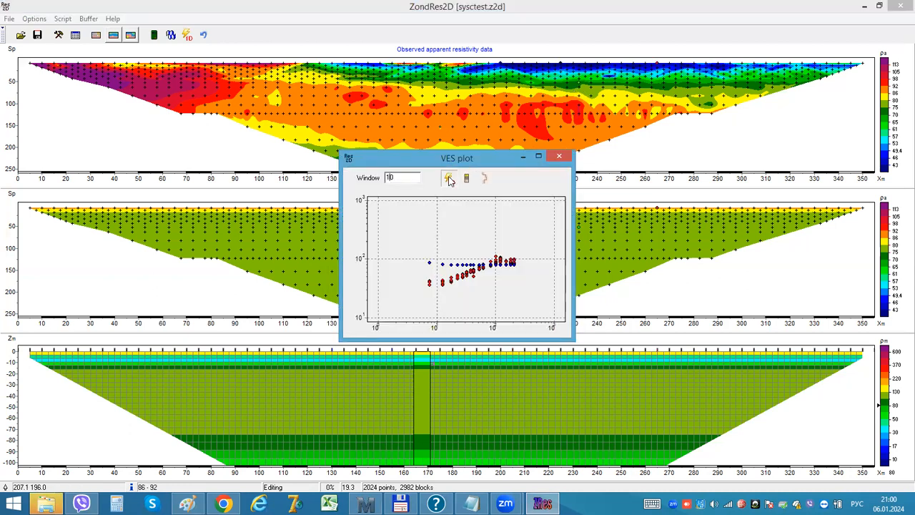
left_click(466, 178)
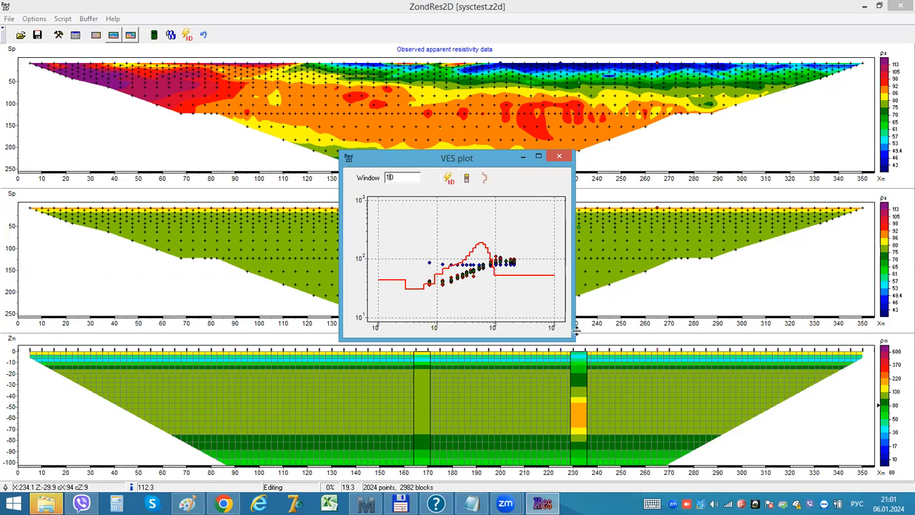
left_click(559, 156)
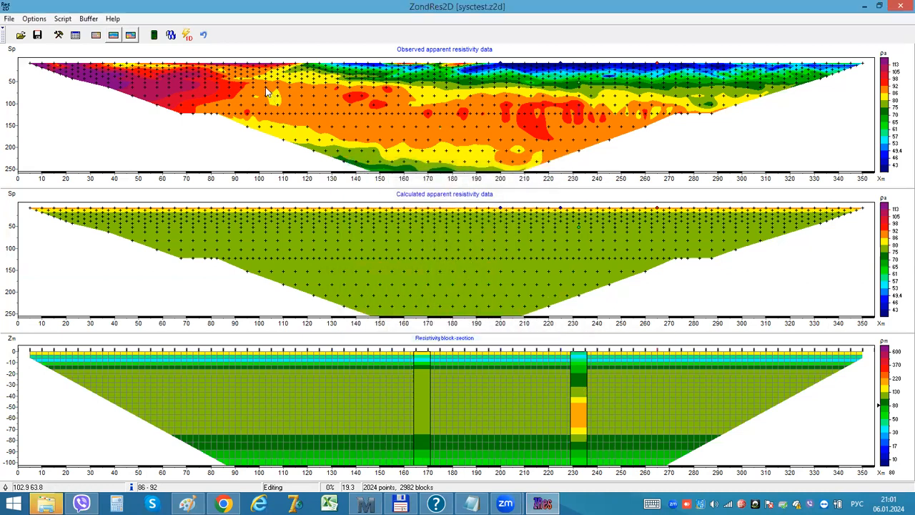
Step: Invert the VES curve near 103 m in 1D and apply it to the block-section as layered model and lithological column
left_click(266, 91)
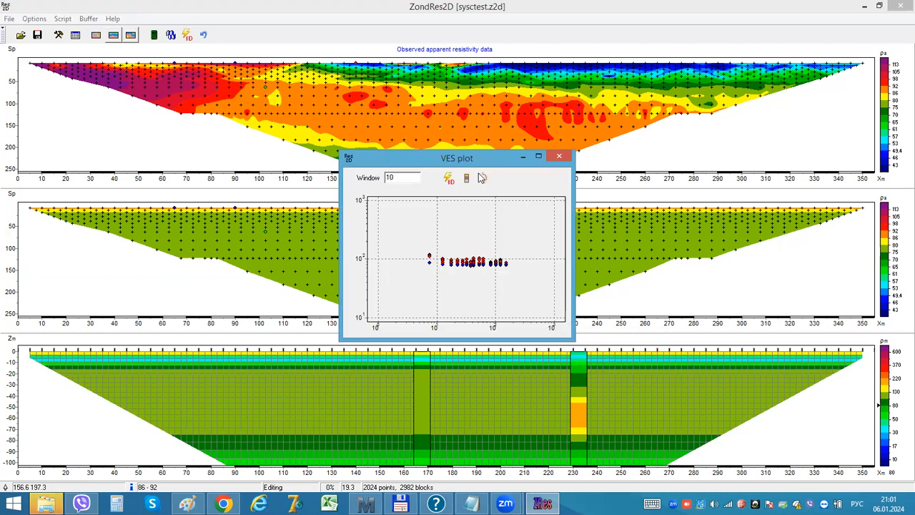
left_click(447, 179)
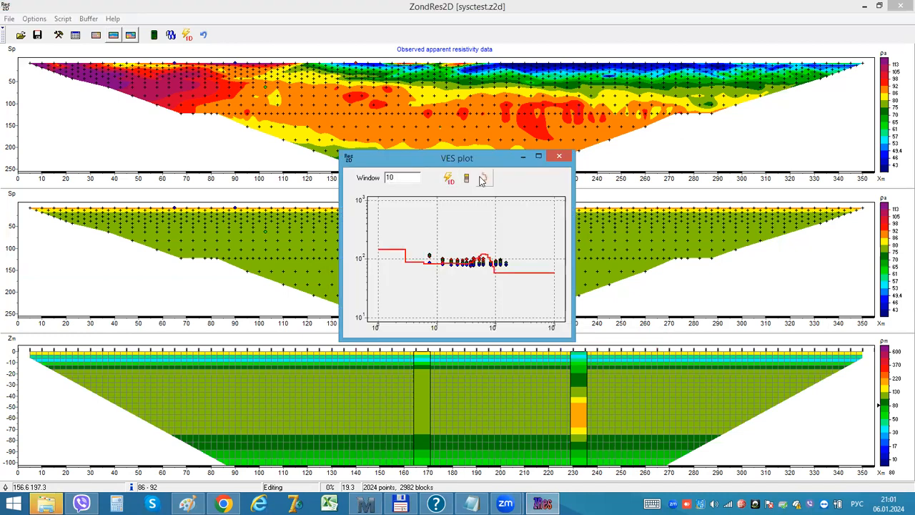
left_click(484, 179)
left_click(469, 179)
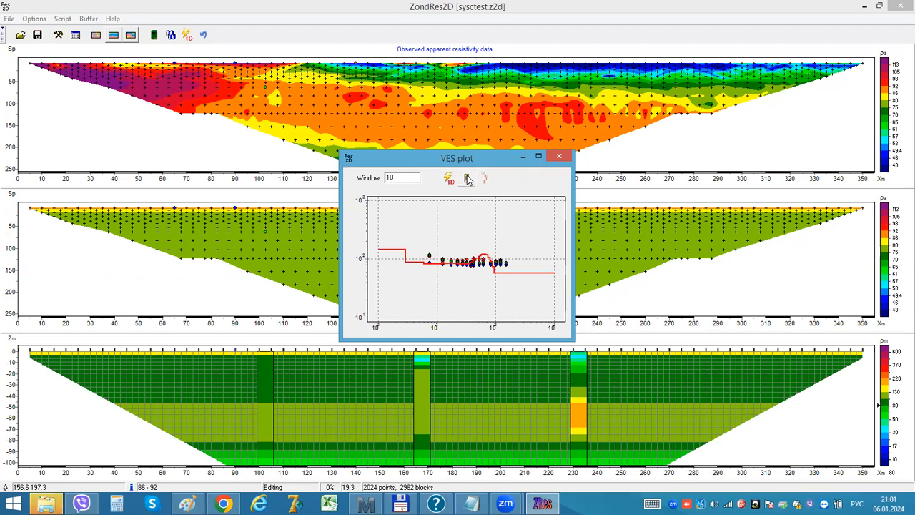
left_click(557, 157)
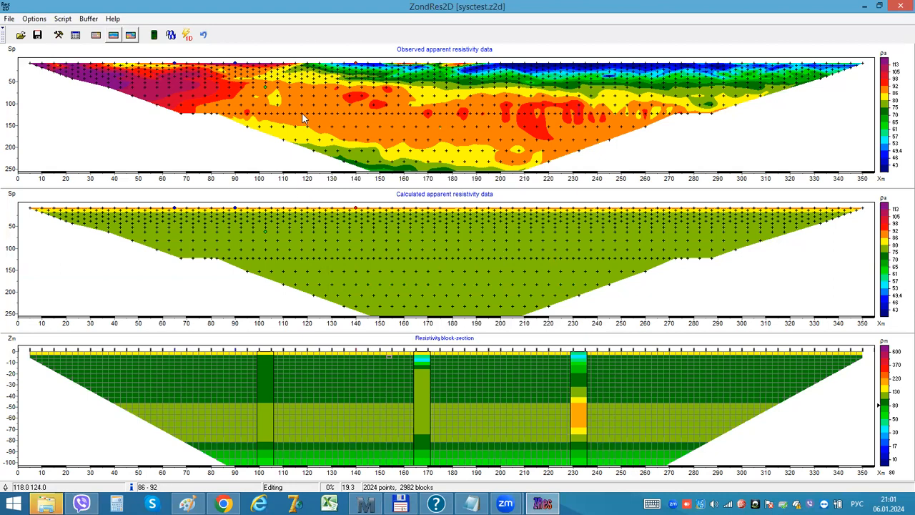
Step: Highlight the electrode positions of the measurement near 118 m in the observed pseudo-section
mouse_move(301, 112)
left_click(295, 127)
mouse_move(314, 115)
Step: Open the recent joint seismic and resistivity project jj.z2d
left_click(9, 19)
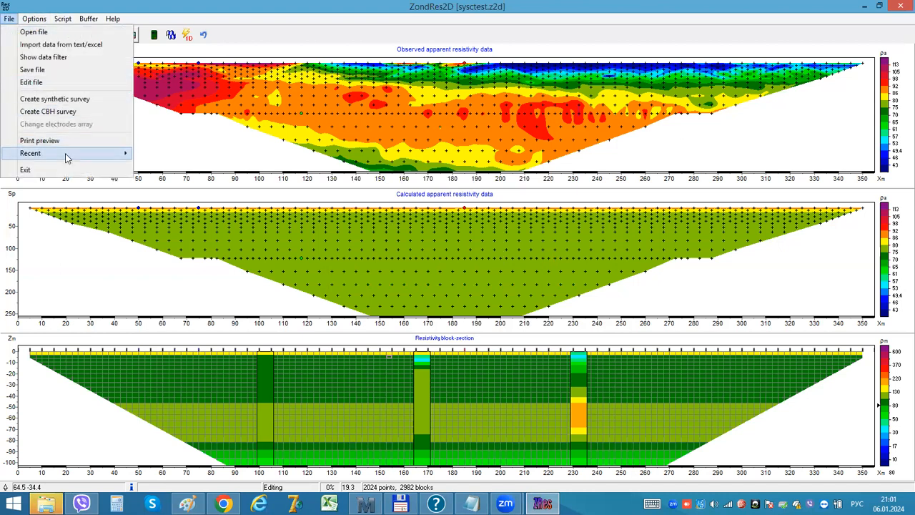
mouse_move(66, 157)
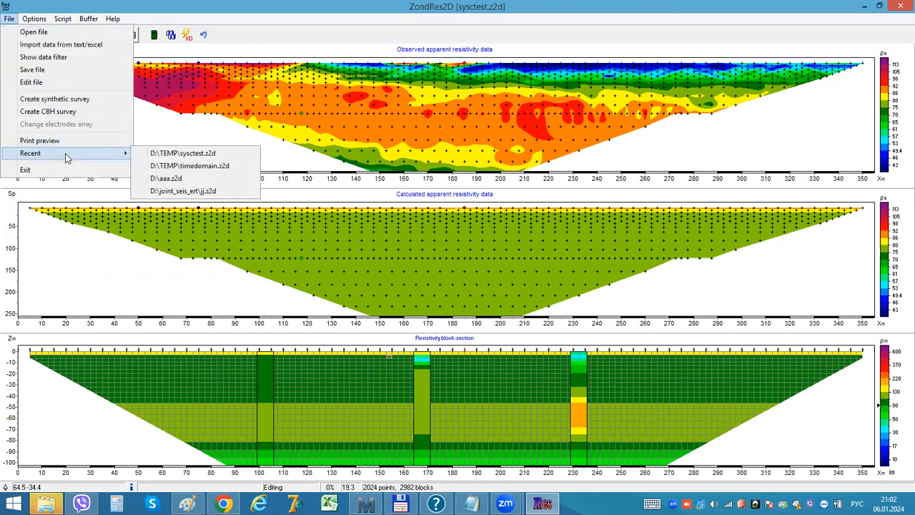
left_click(184, 191)
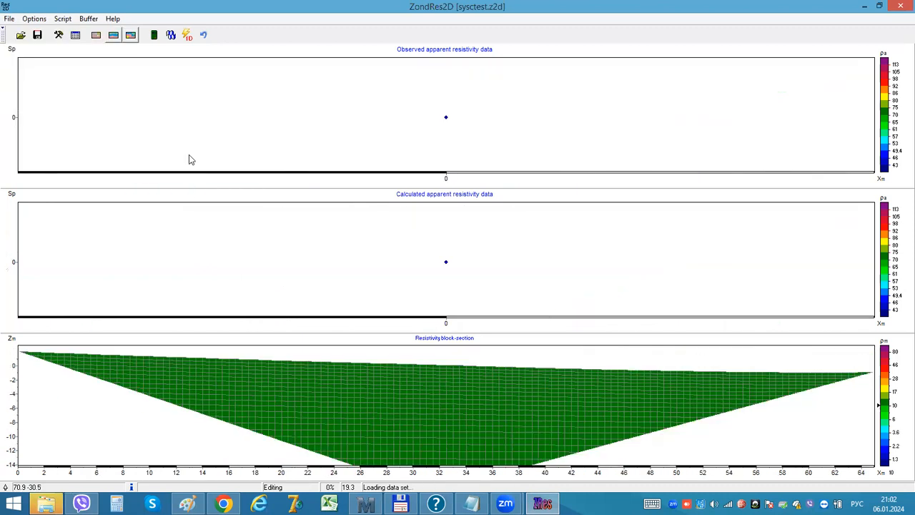
Step: Examine the project's seismic refraction data in the SRT plot and close the plot
left_click(34, 18)
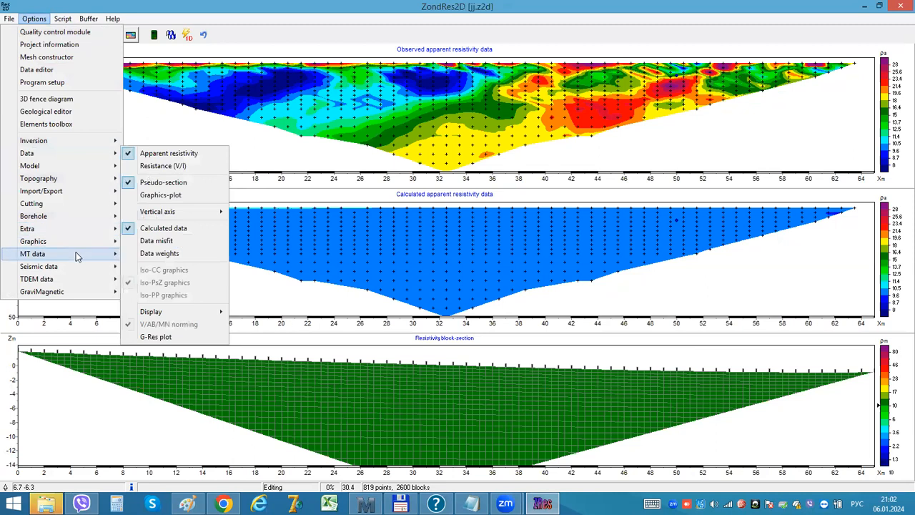
mouse_move(75, 265)
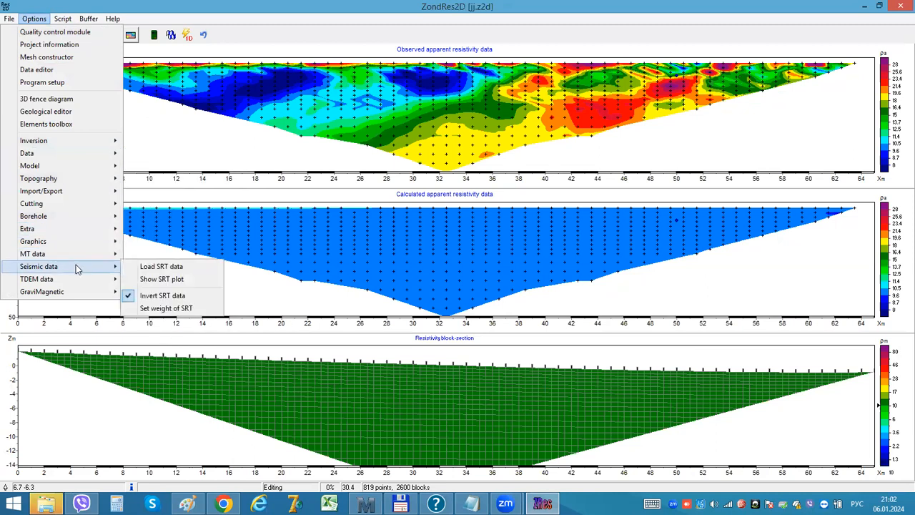
left_click(145, 278)
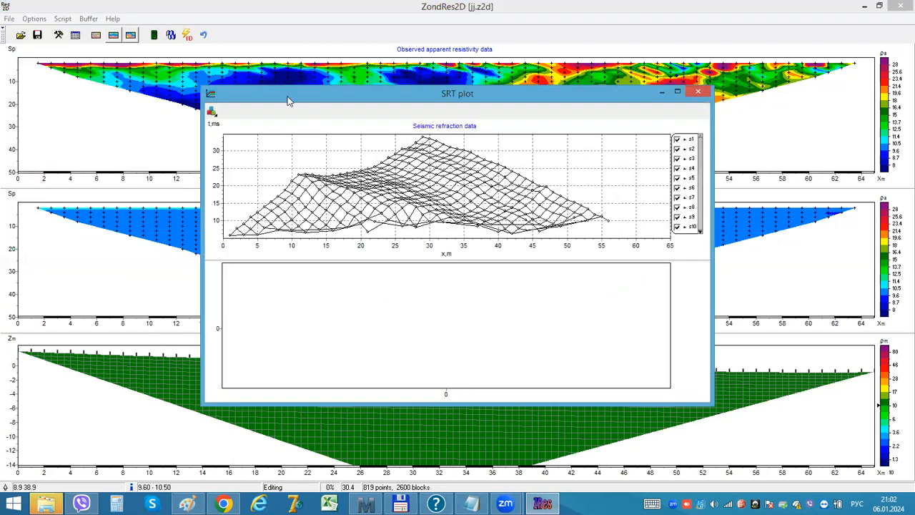
left_click(699, 93)
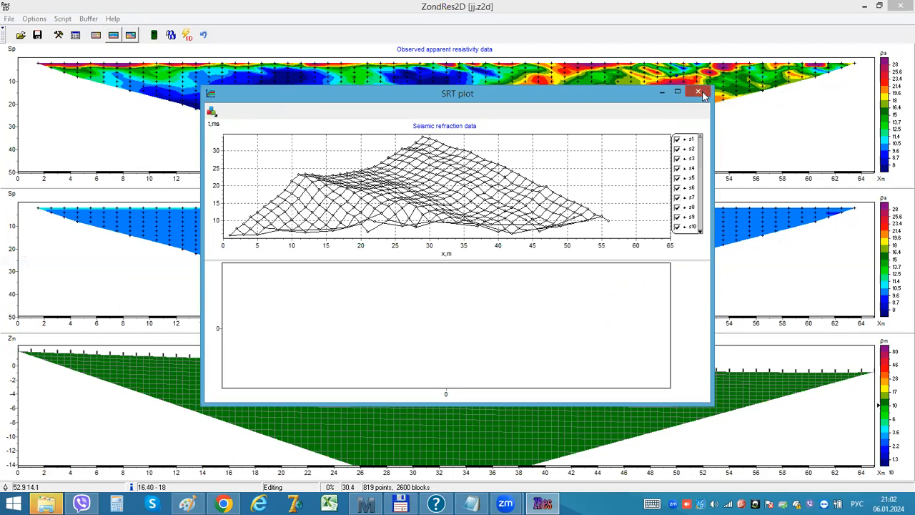
Step: Check which criteria and data sets are enabled for the cross-gradient inversion
left_click(33, 19)
mouse_move(60, 146)
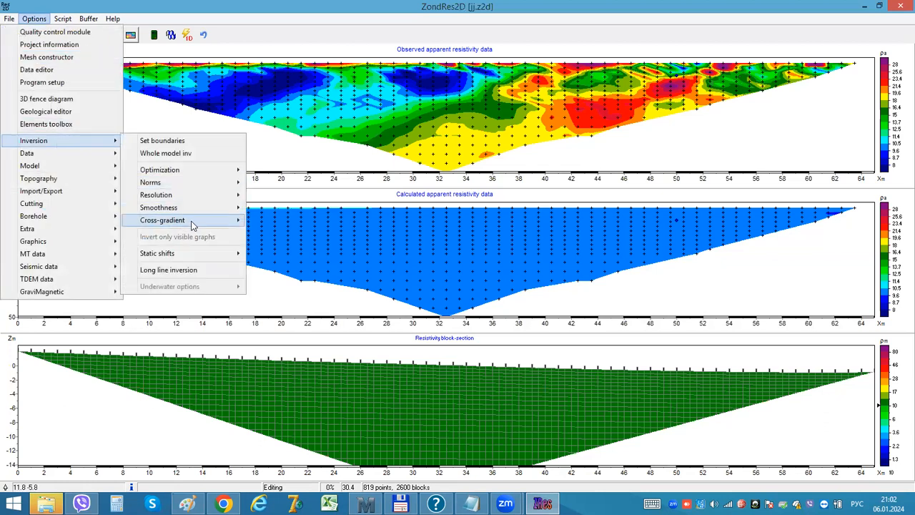
mouse_move(189, 223)
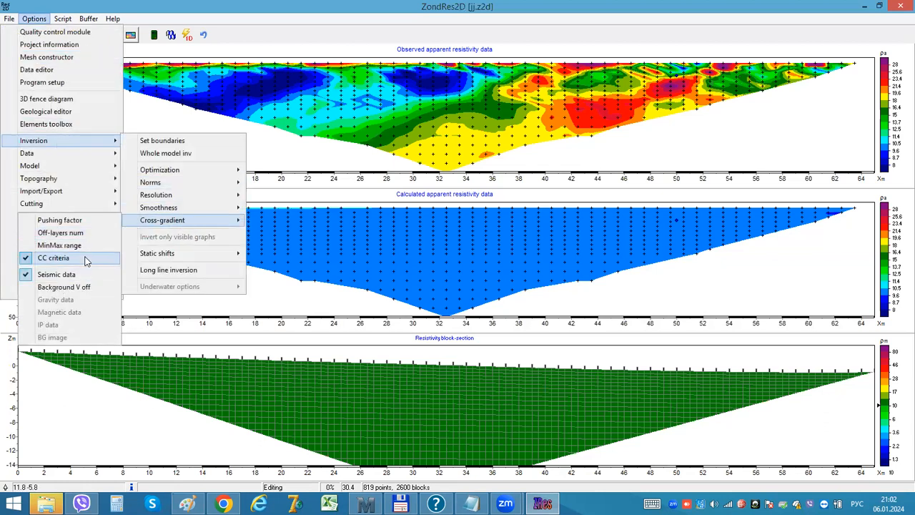
left_click(149, 5)
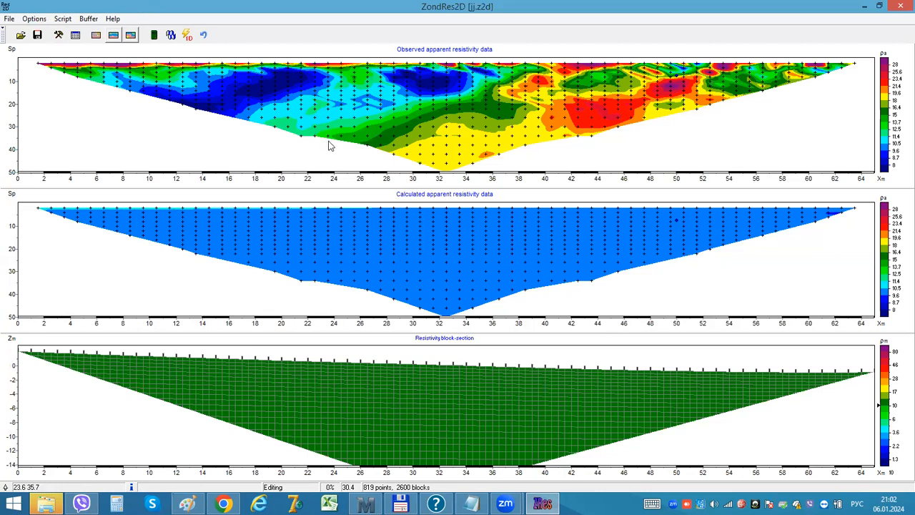
Step: Enable the extra layered term for the inversion with pushing factor 10, 3 top layers off and window size 4
left_click(33, 19)
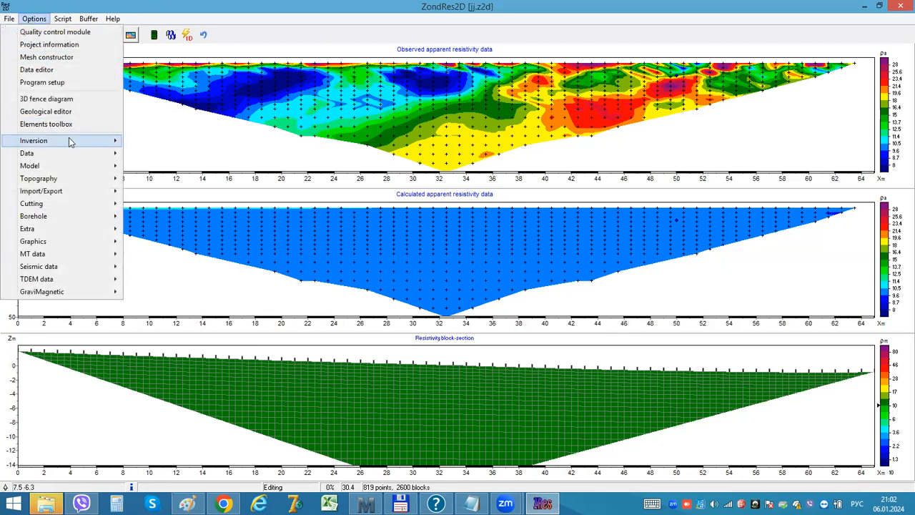
mouse_move(72, 140)
mouse_move(203, 178)
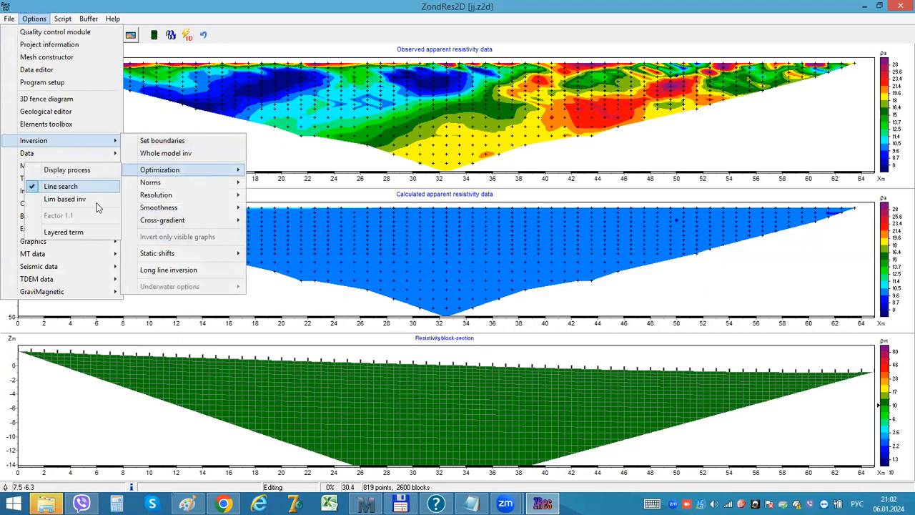
left_click(87, 232)
left_click(500, 216)
double_click(496, 282)
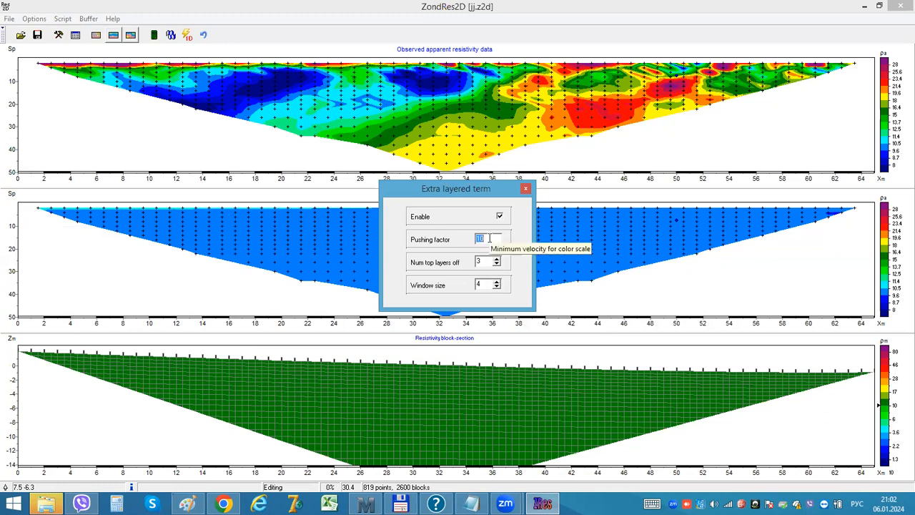
left_click(526, 189)
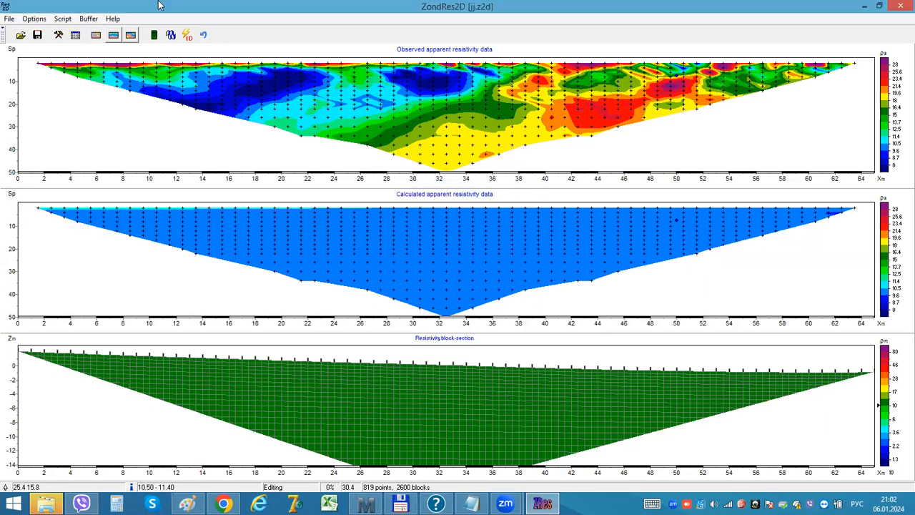
Step: Apply the general program setup with Smoothness constrained inversion and a stop criterion of 10 iterations
left_click(59, 34)
left_click(330, 148)
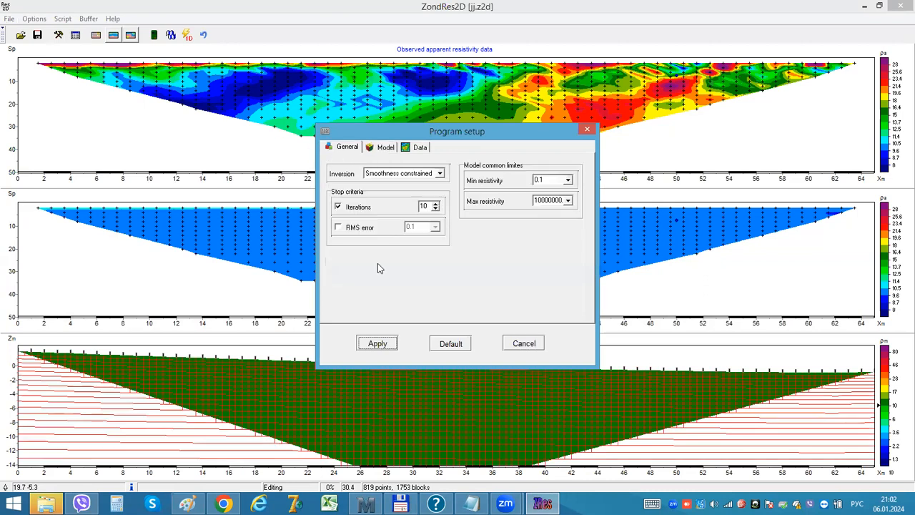
left_click(376, 344)
Step: Toggle the grouping of cut-off cells in the model's cutting options
left_click(34, 19)
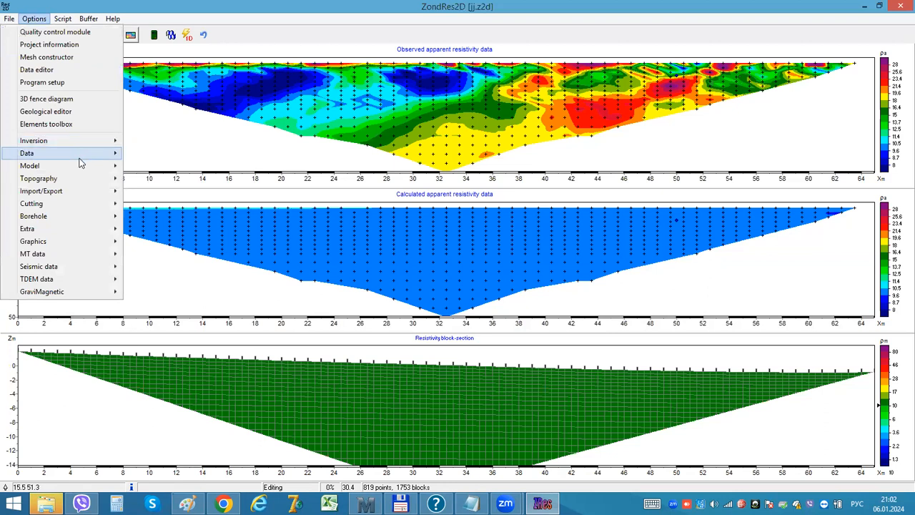
mouse_move(83, 206)
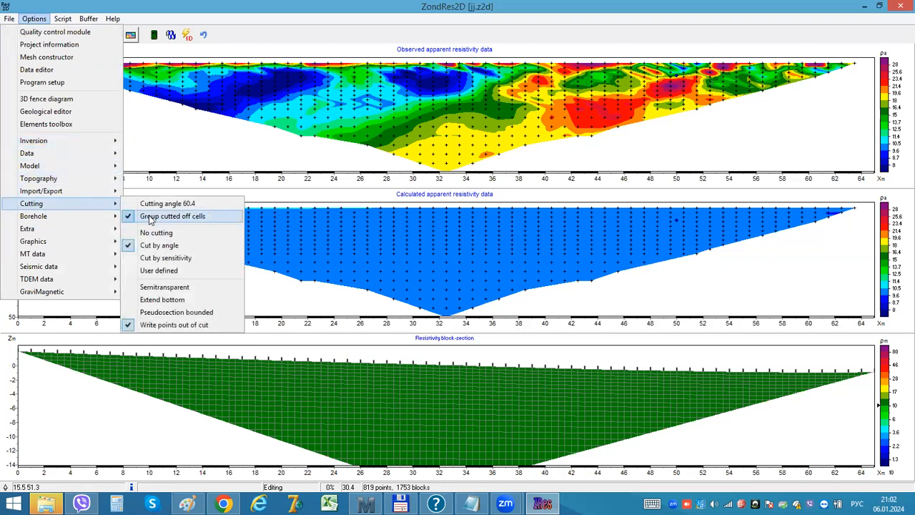
left_click(152, 218)
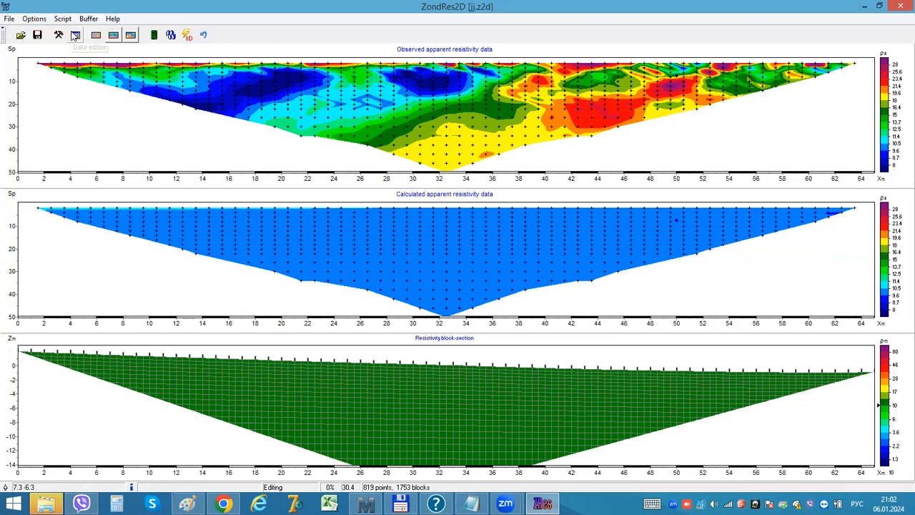
Step: Turn on Display process in the inversion's optimization options
left_click(34, 19)
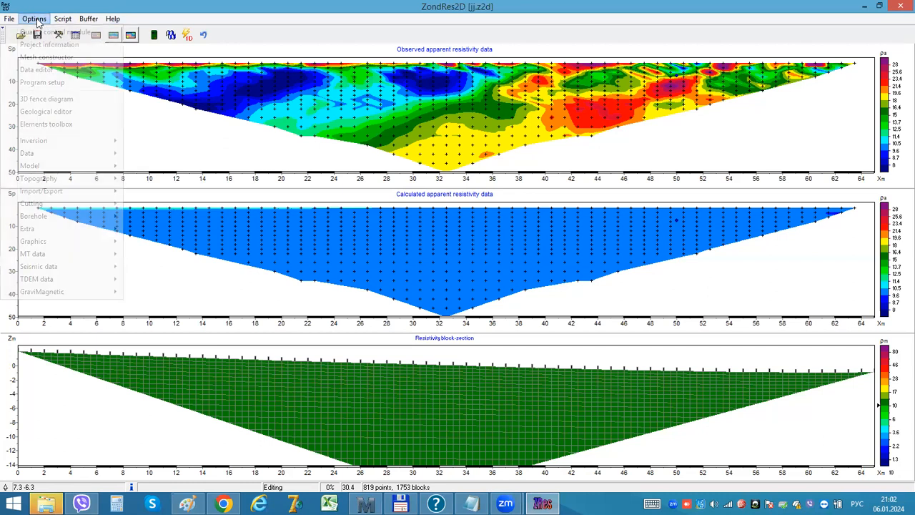
mouse_move(63, 140)
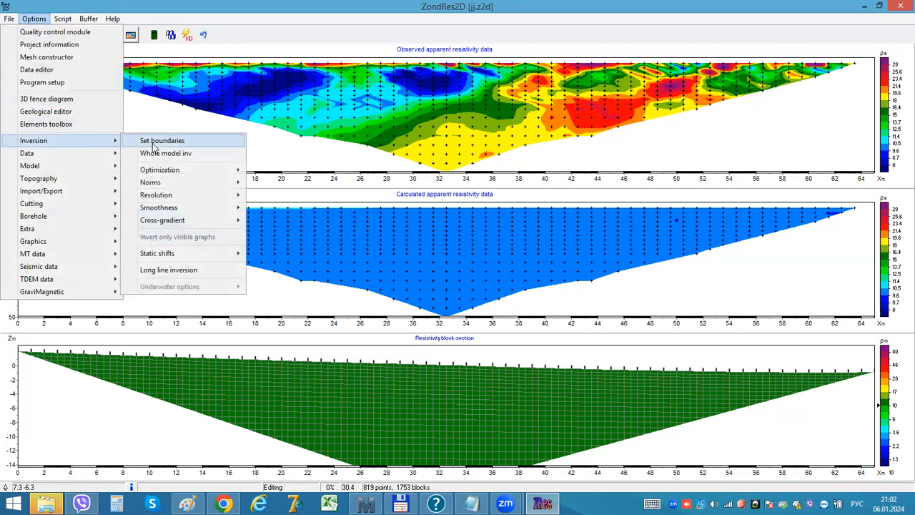
mouse_move(153, 174)
left_click(108, 175)
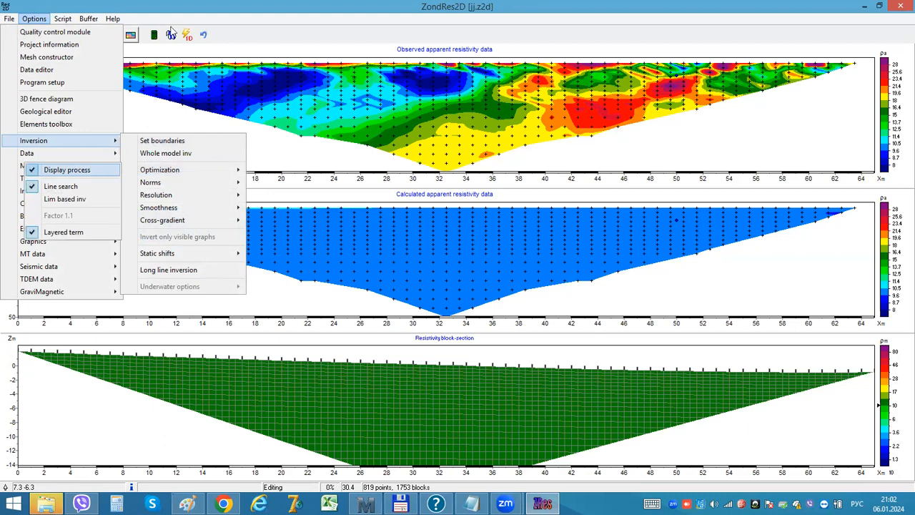
left_click(174, 20)
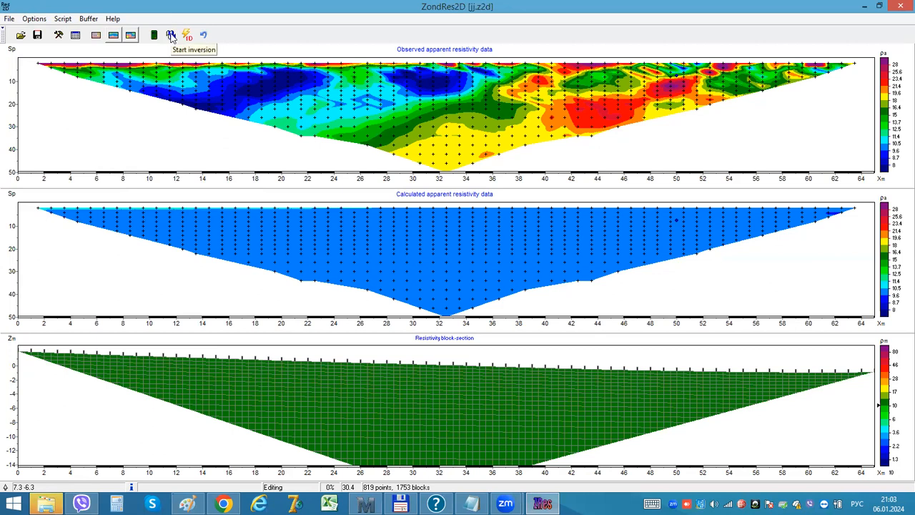
Step: Run the joint inversion, stopping it during iteration 7, and display the resulting resistivity model as a smooth-section
left_click(171, 36)
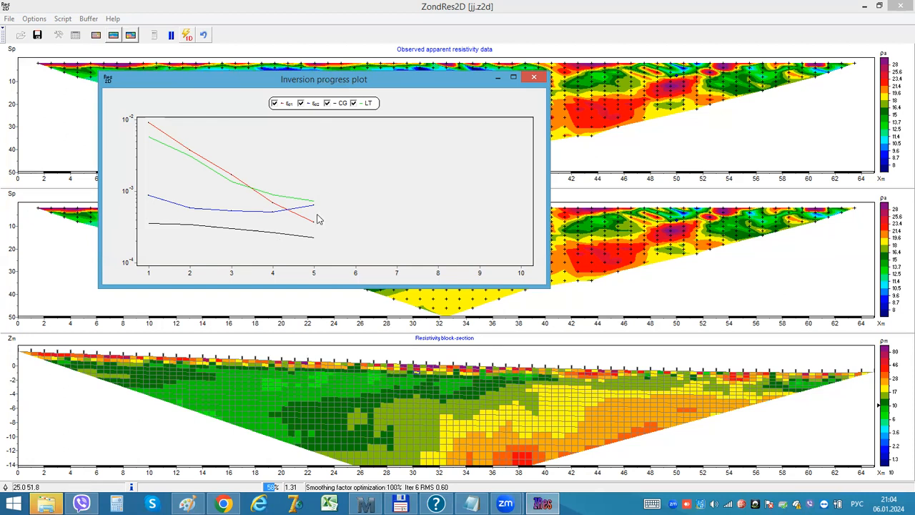
left_click(171, 36)
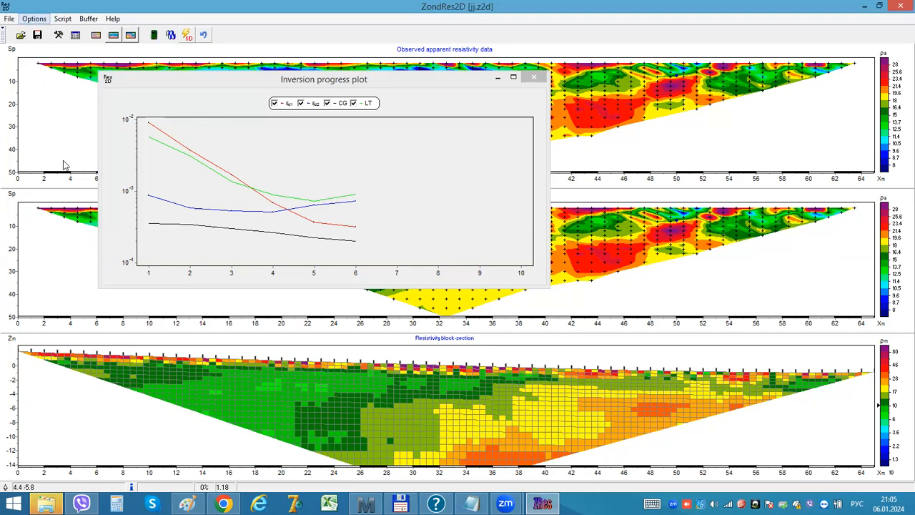
key("alt+o")
left_click(161, 178)
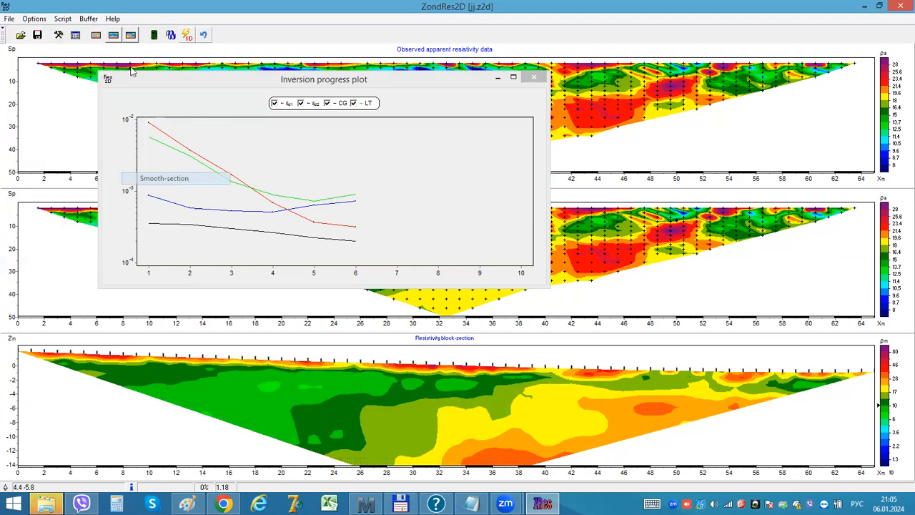
Step: Show the SRT plot of the inverted seismic data and cut its velocity section by rays
left_click(33, 20)
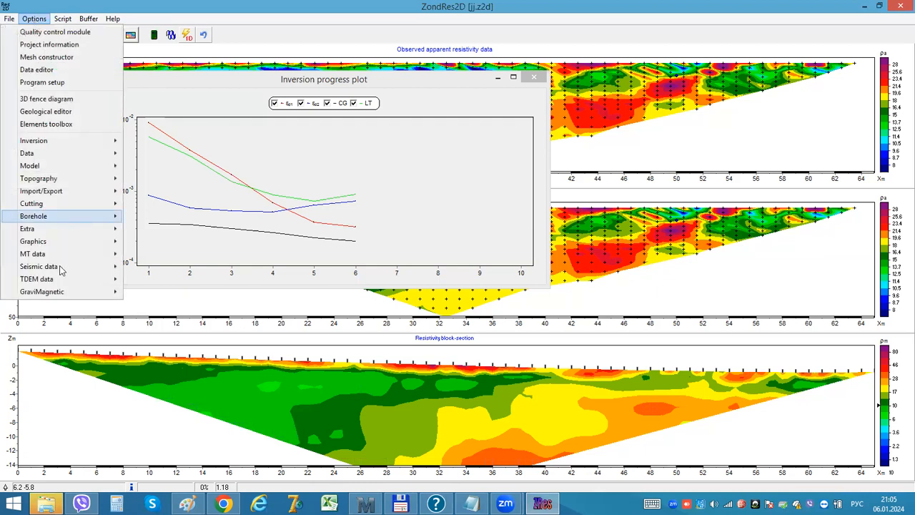
mouse_move(120, 268)
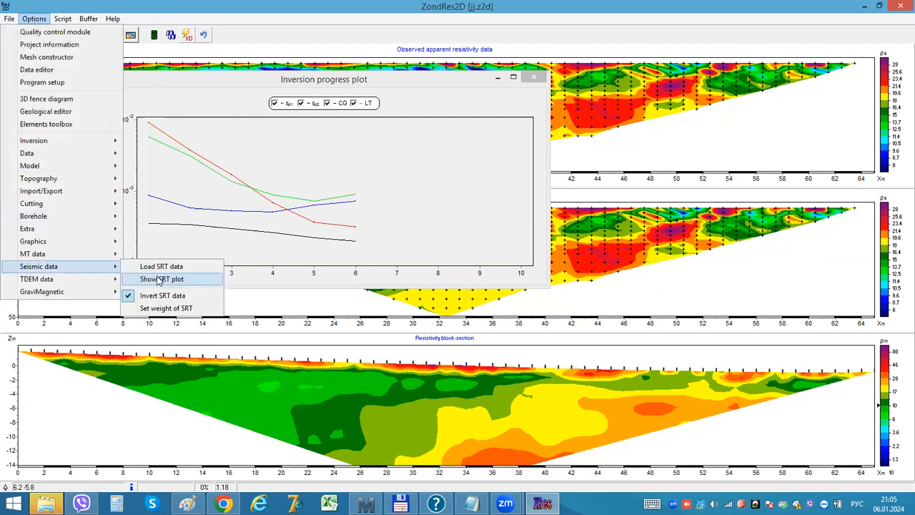
left_click(158, 278)
left_click(211, 113)
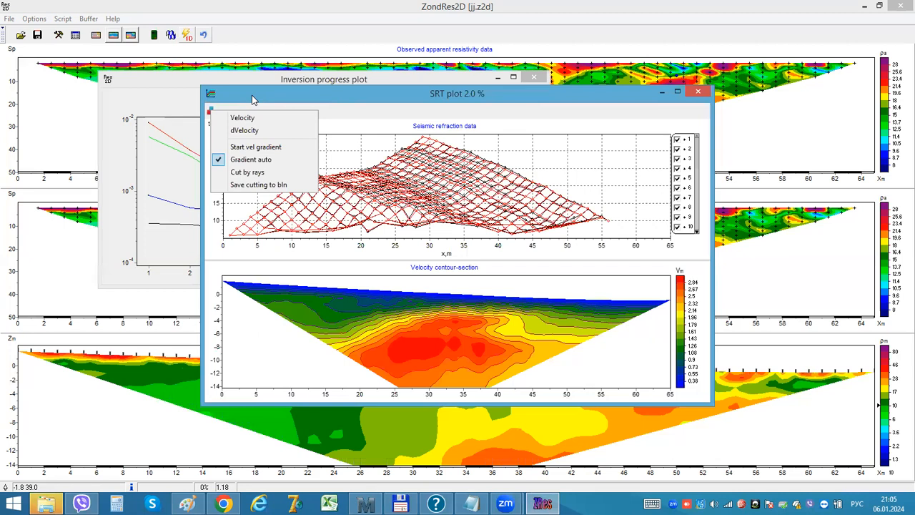
left_click(255, 173)
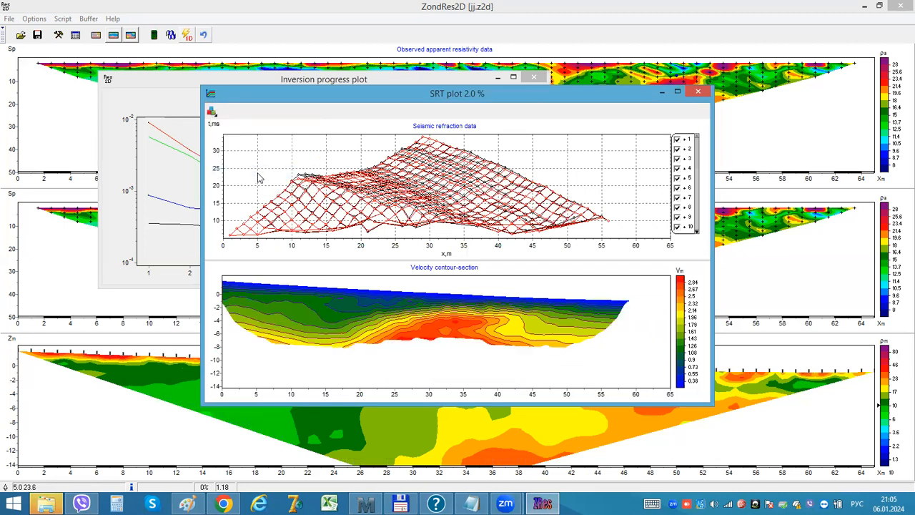
Step: Move the SRT plot clear of the resistivity section to compare the models, then close it and the inversion progress plot
left_click(212, 111)
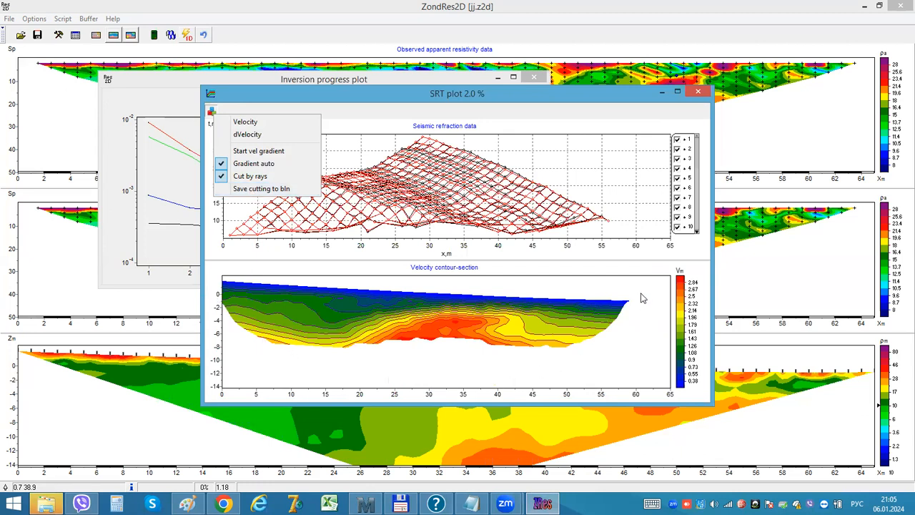
left_click(393, 93)
left_click_drag(498, 67, 503, 66)
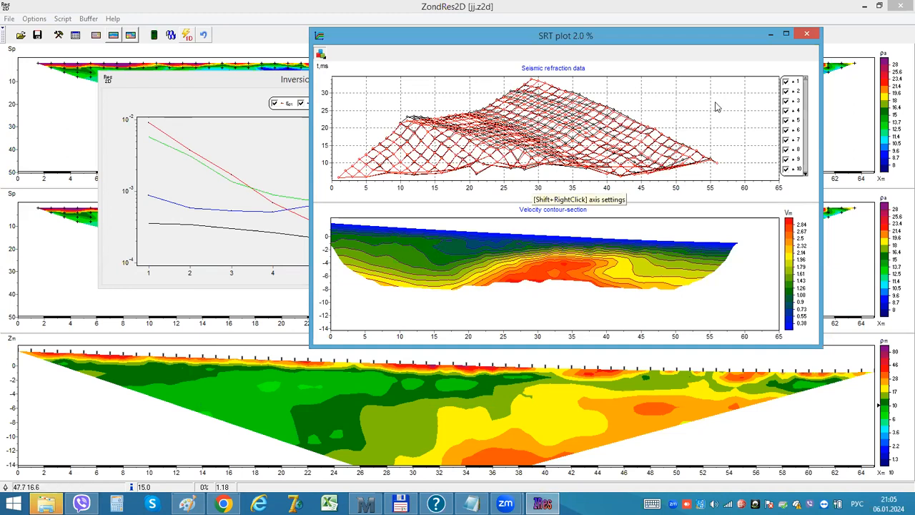
left_click(805, 36)
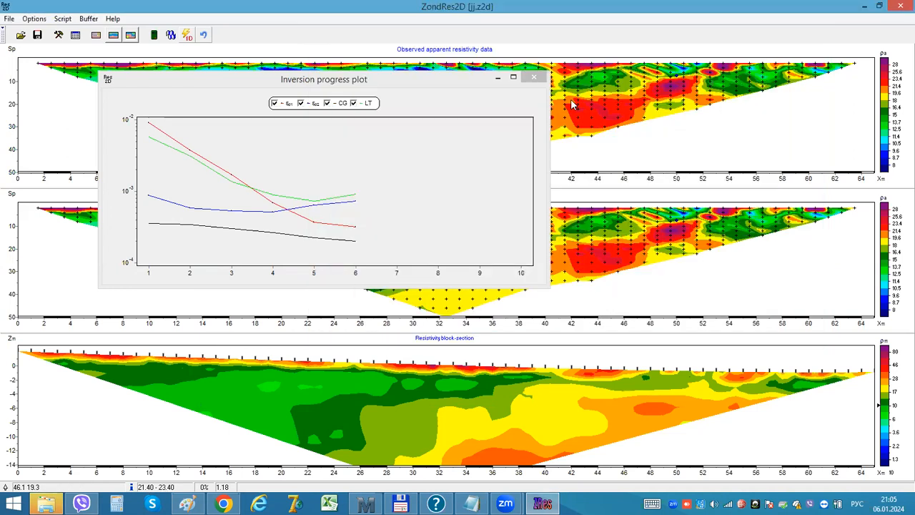
left_click(534, 77)
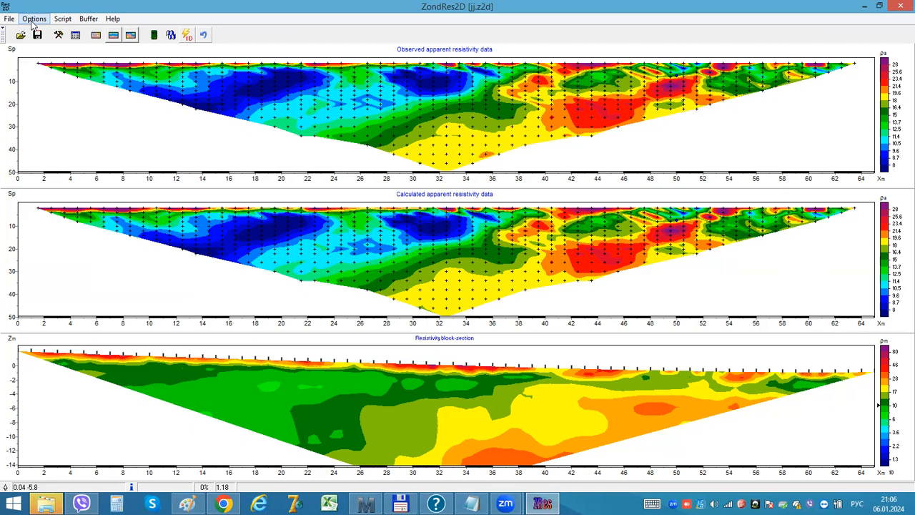
left_click(269, 7)
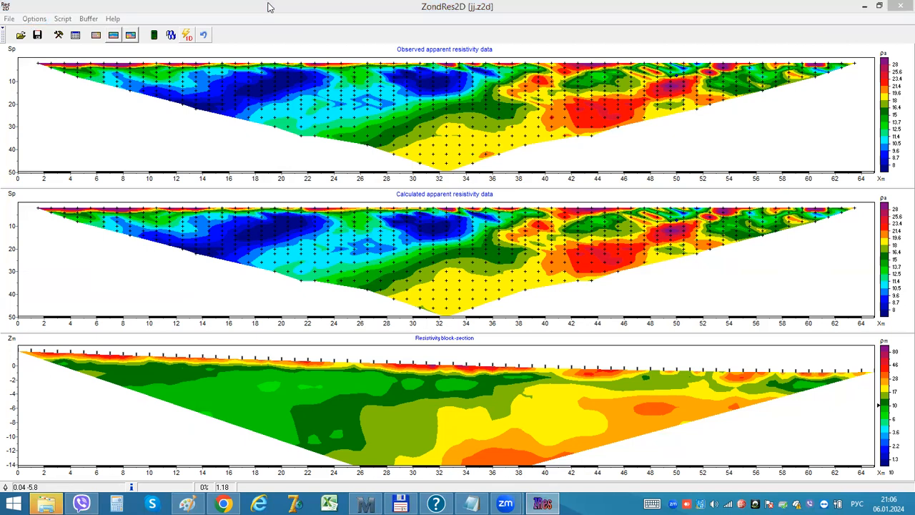